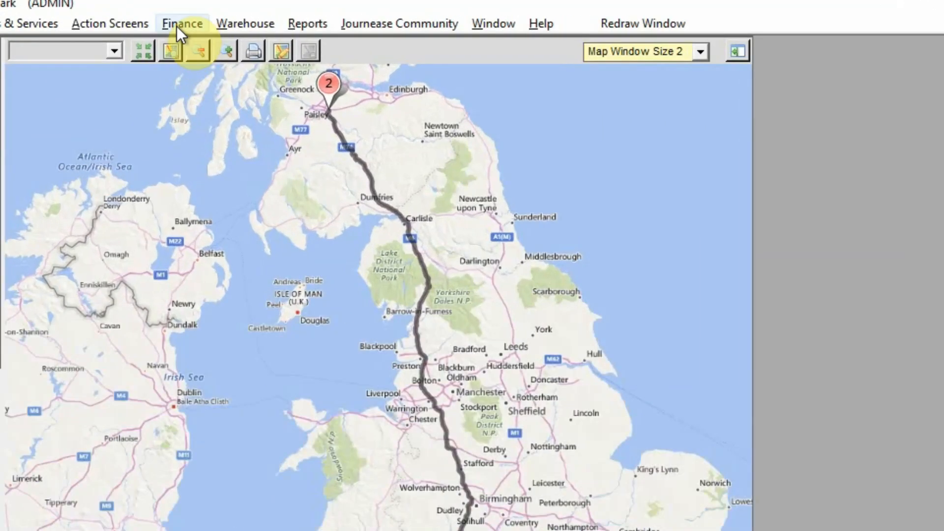
Open the supplier invoice matching screen, maximize it and load the costs for the supplier Multi Driver.
left_click(185, 16)
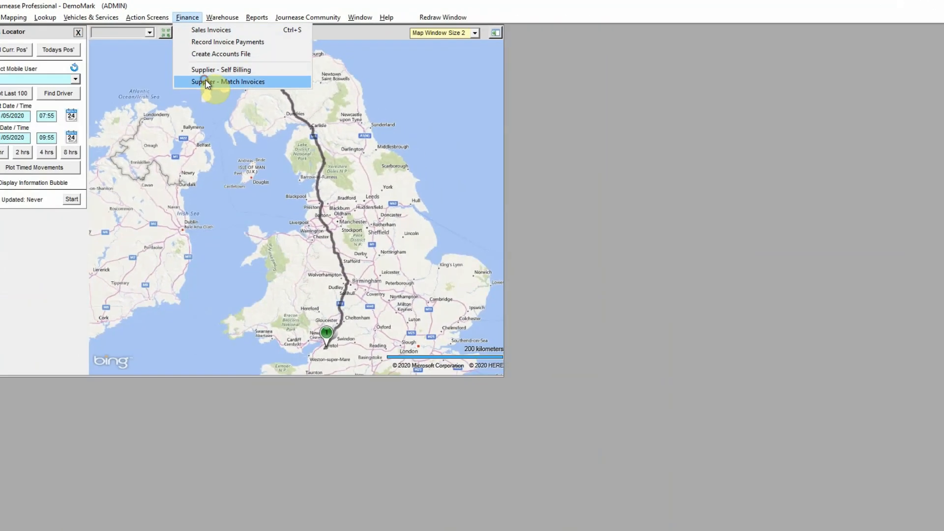
left_click(207, 82)
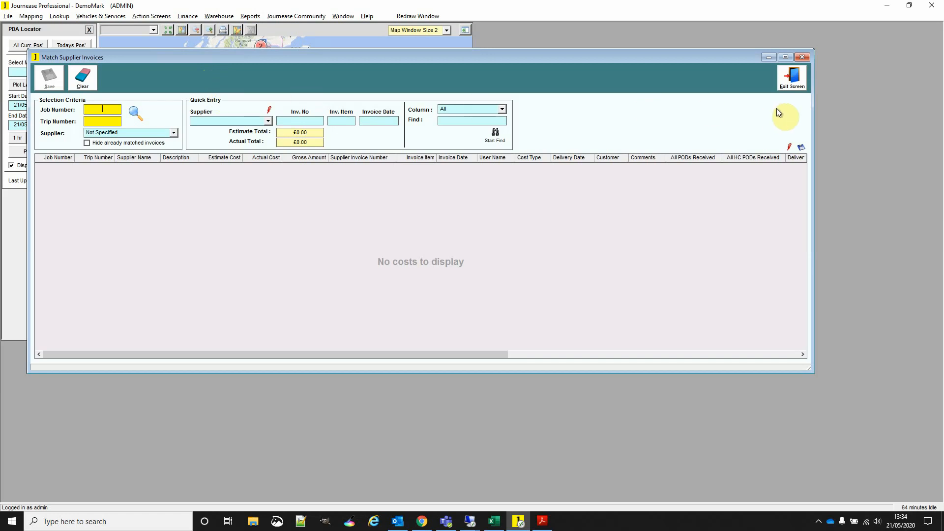
left_click(786, 58)
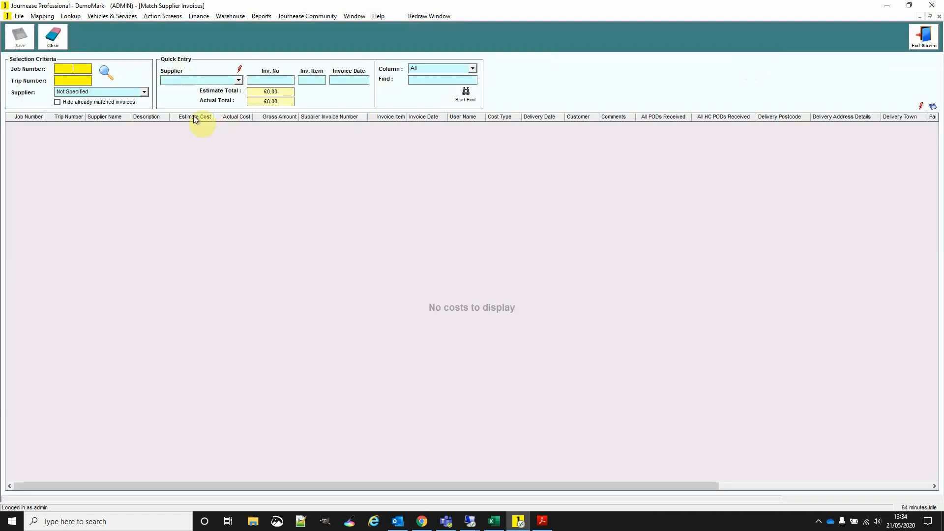
left_click(109, 92)
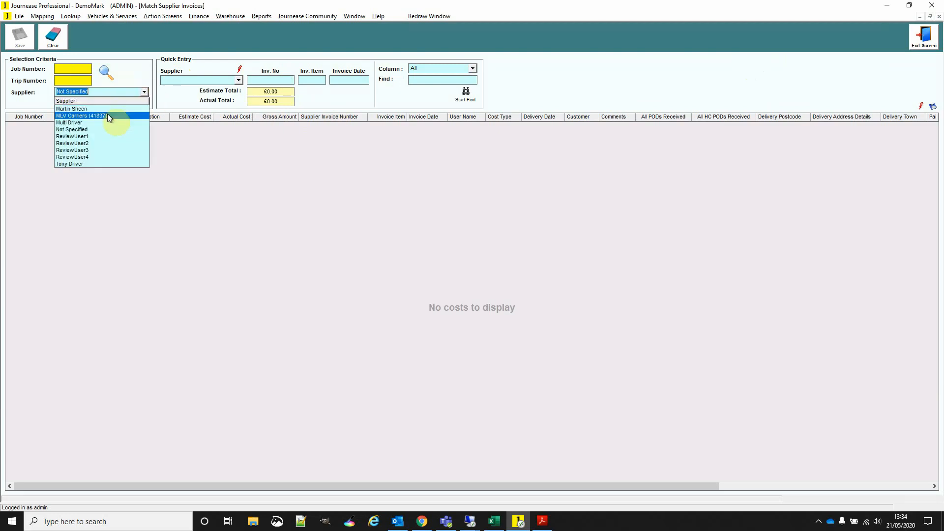
left_click(104, 123)
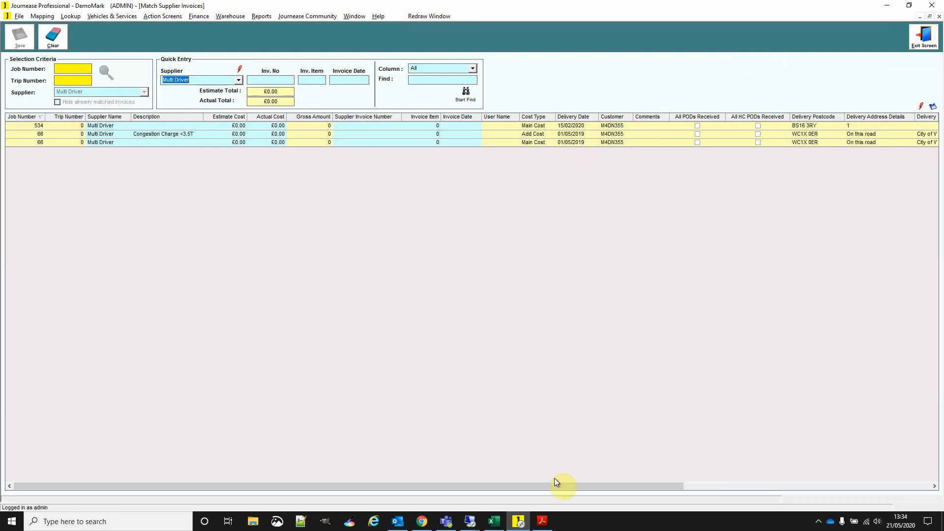
Move the Paid Date and Paid Information columns to just after User Name, and save the column layout.
left_click_drag(552, 486, 692, 488)
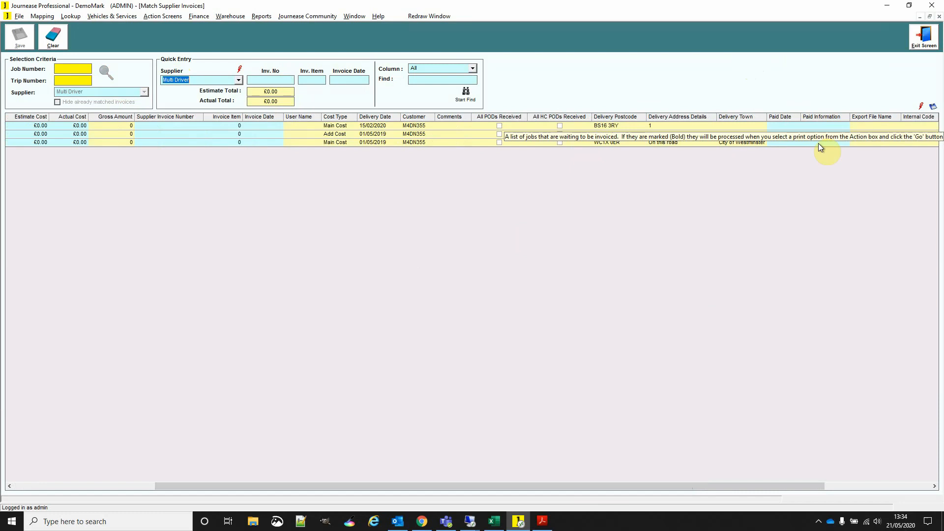
left_click_drag(786, 117, 334, 117)
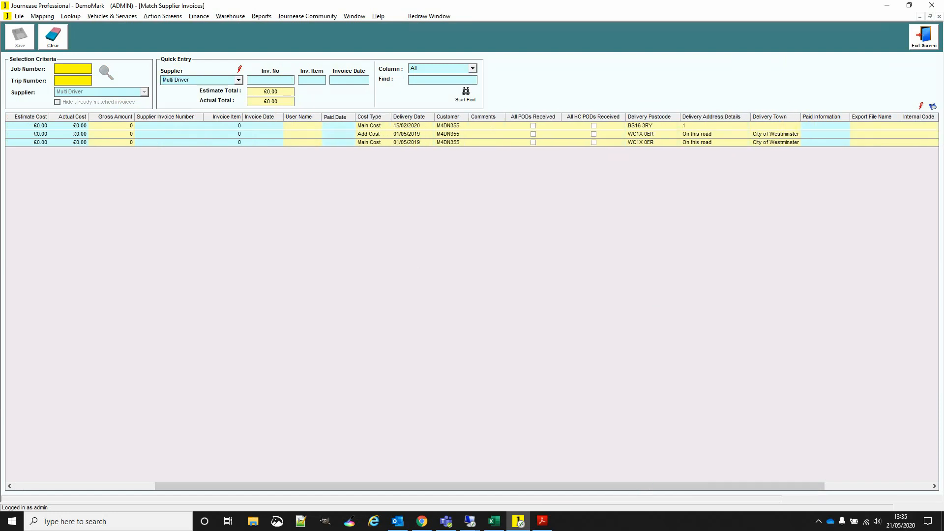
left_click_drag(821, 116, 348, 125)
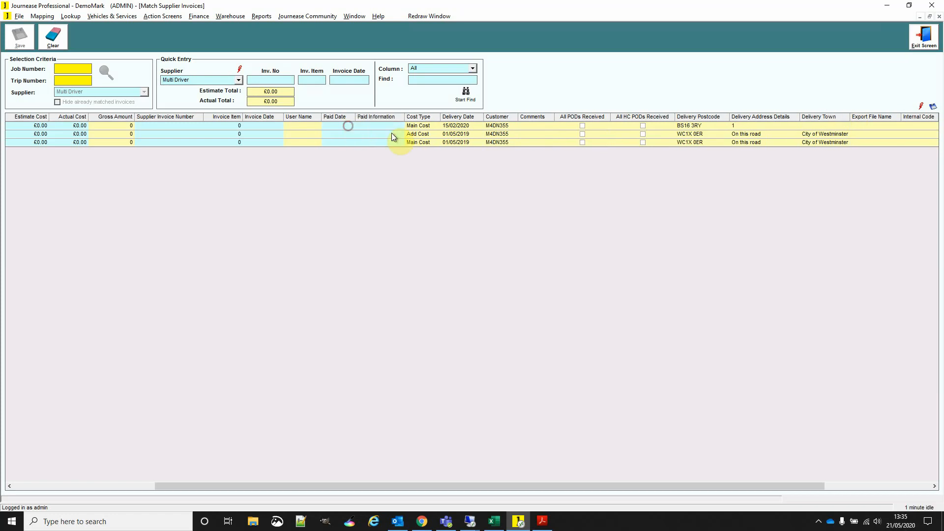
left_click(932, 107)
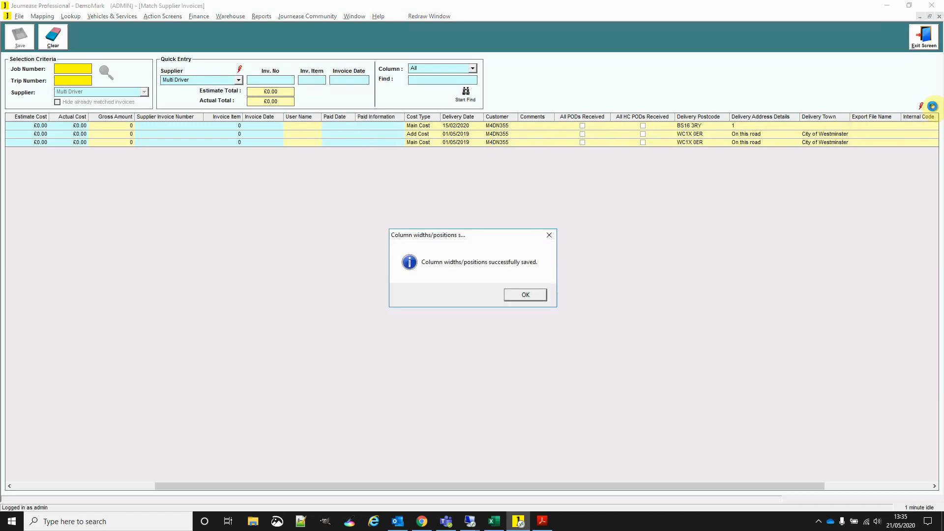
left_click(534, 297)
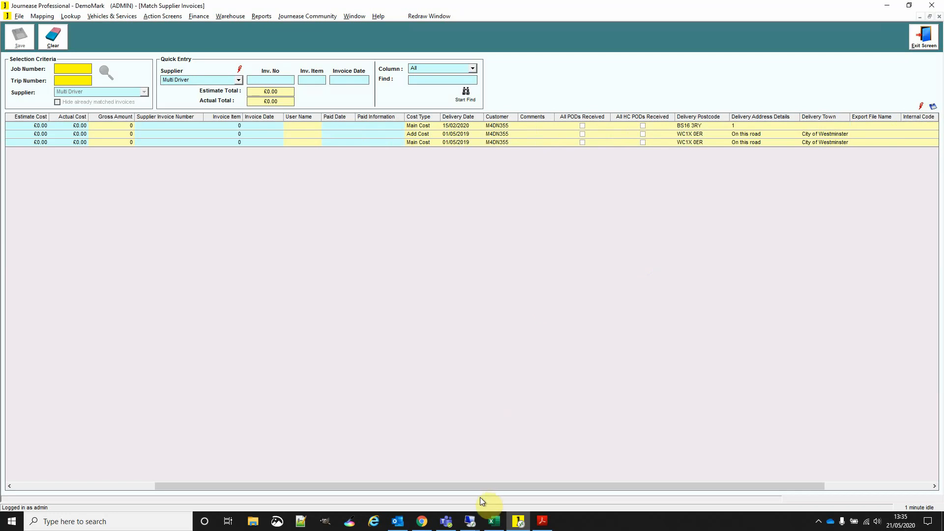
Exit the supplier invoice matching screen and switch to Acrobat Reader to view the sample supplier invoice.
left_click_drag(480, 487, 258, 494)
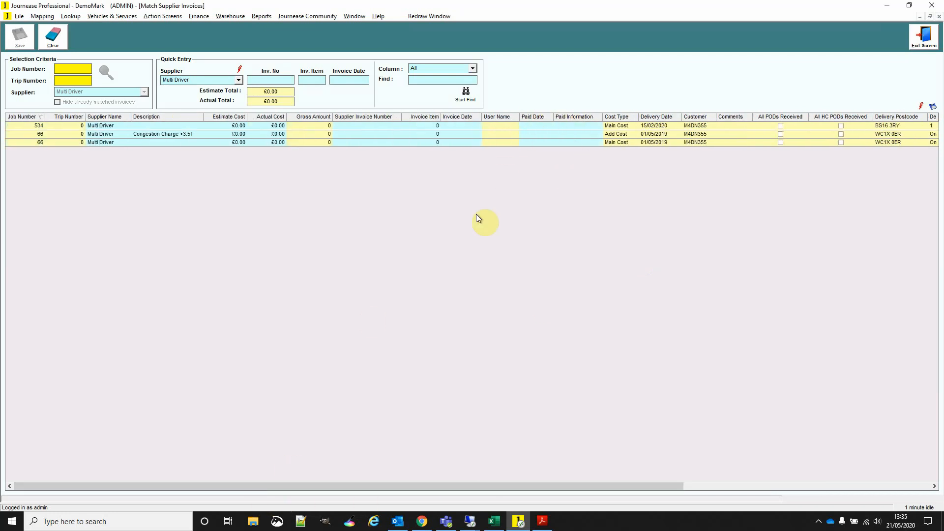
left_click(923, 42)
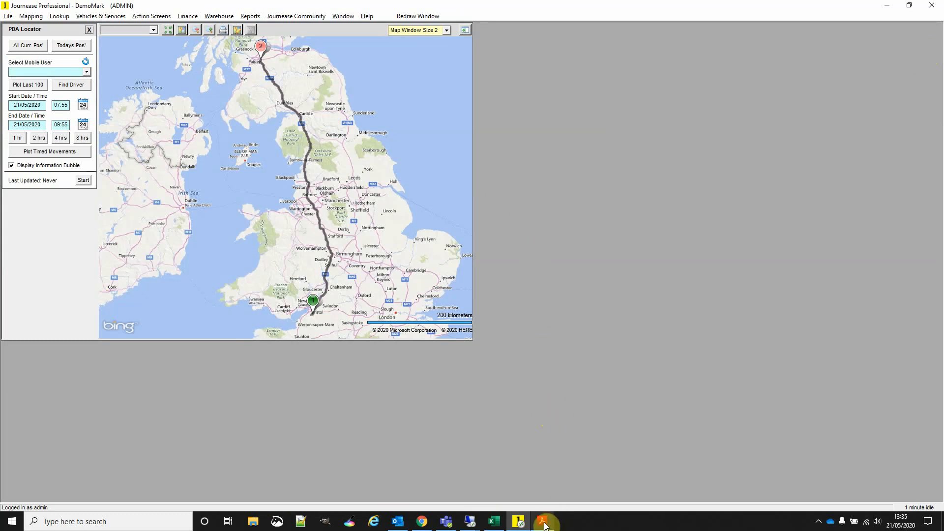
left_click(544, 521)
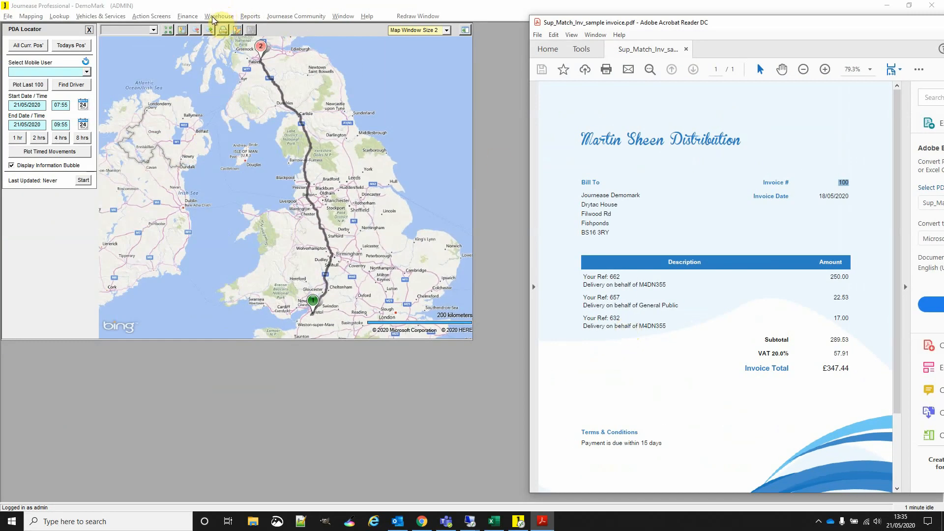
Reopen the supplier invoice matching screen and load the costs for the supplier Martin Sheen.
left_click(187, 17)
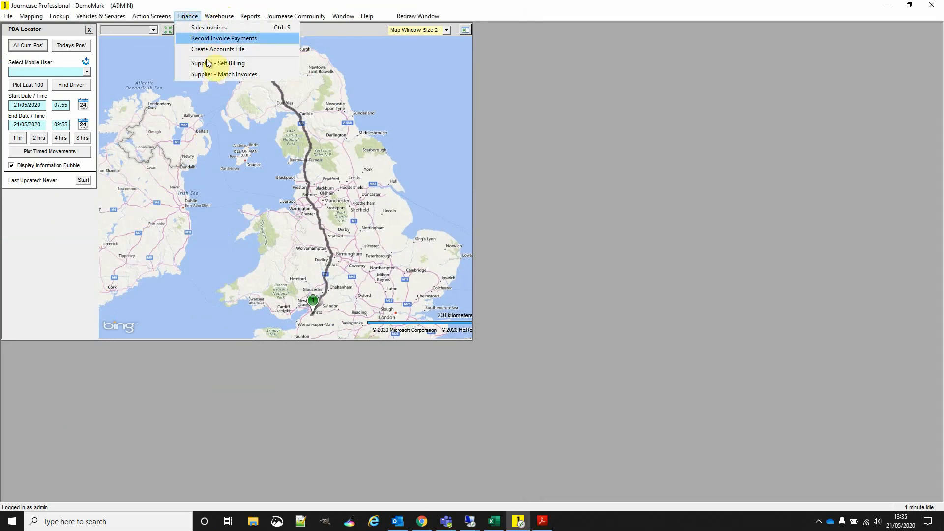
left_click(213, 75)
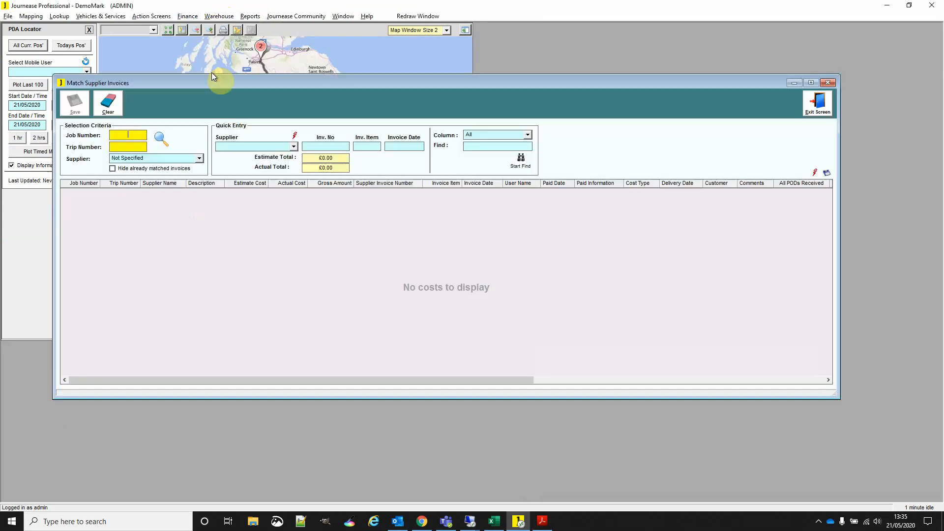
left_click(200, 159)
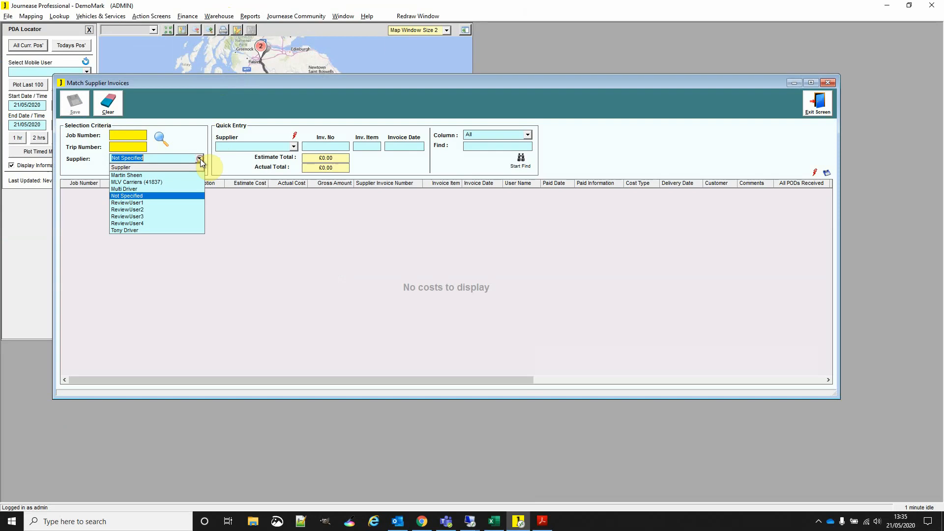
left_click(174, 175)
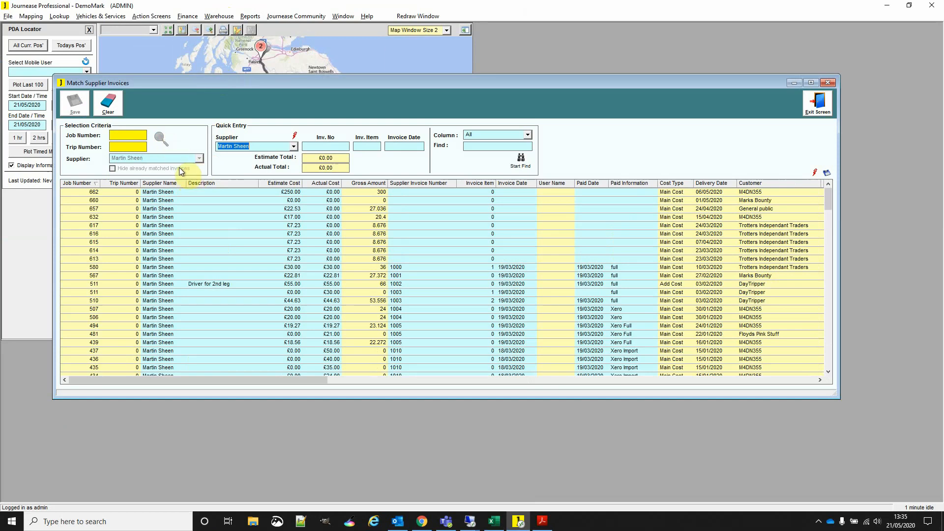
Clear the loaded costs and reload the Martin Sheen supplier with already matched invoices hidden.
left_click(121, 117)
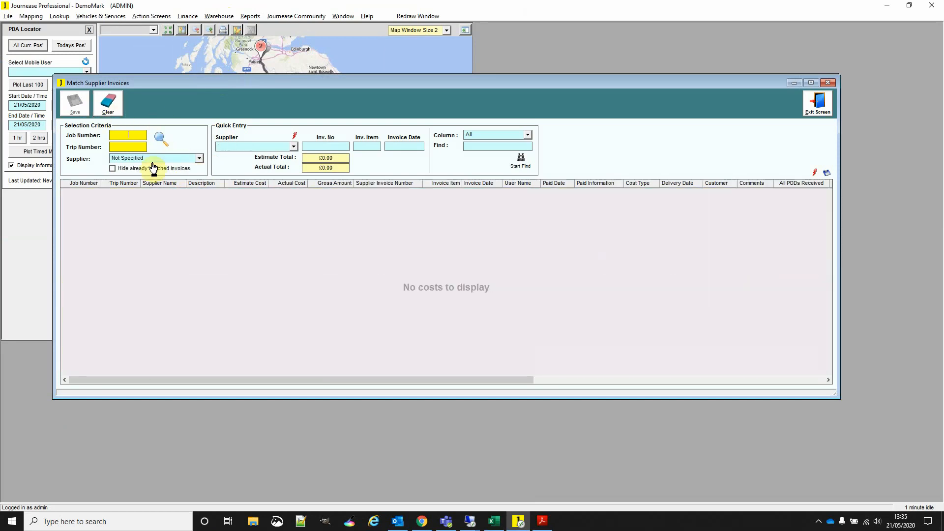
left_click(112, 168)
left_click(199, 159)
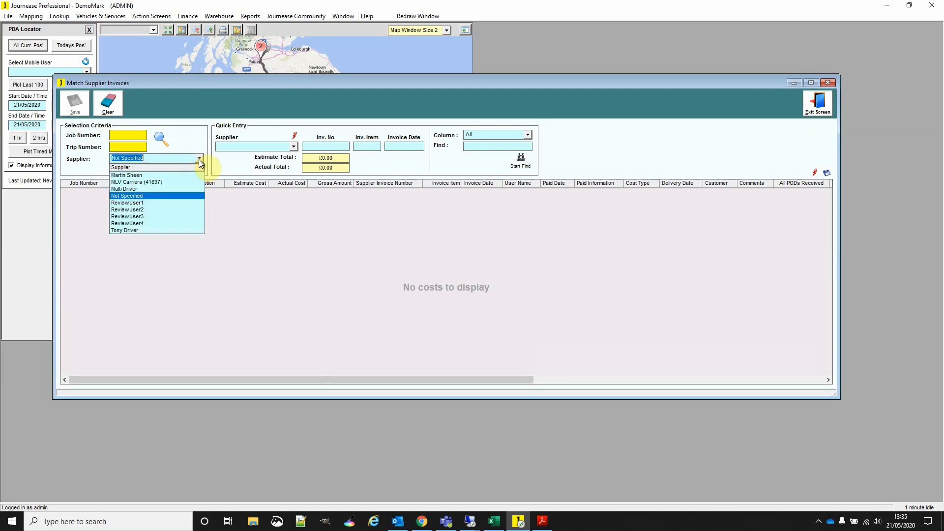
left_click(185, 176)
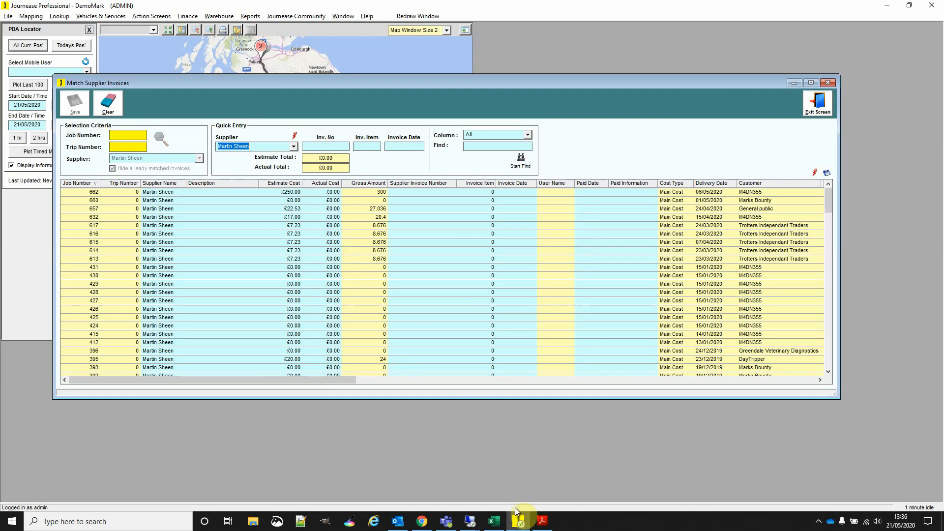
Look up the invoice number in the sample PDF and enter 100 as supplier invoice number for jobs 662, 657 and 632.
left_click(541, 522)
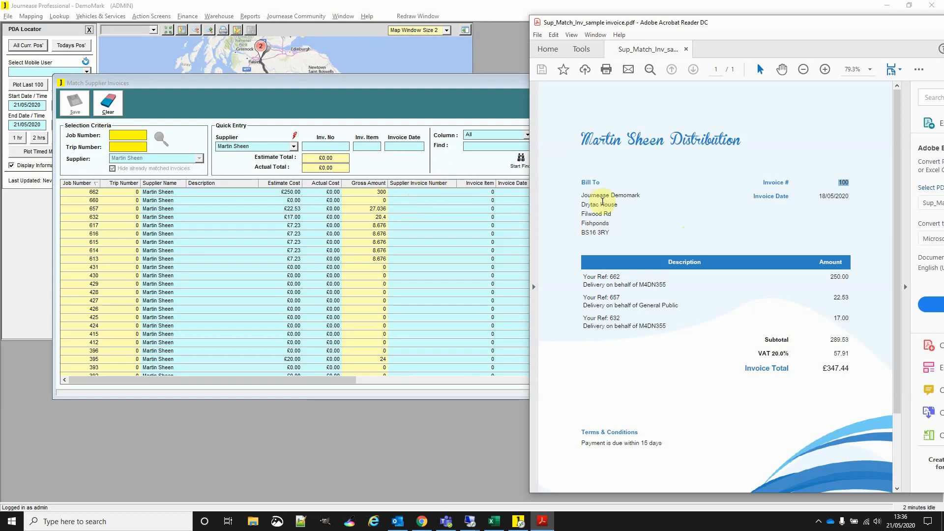
left_click_drag(842, 183, 408, 193)
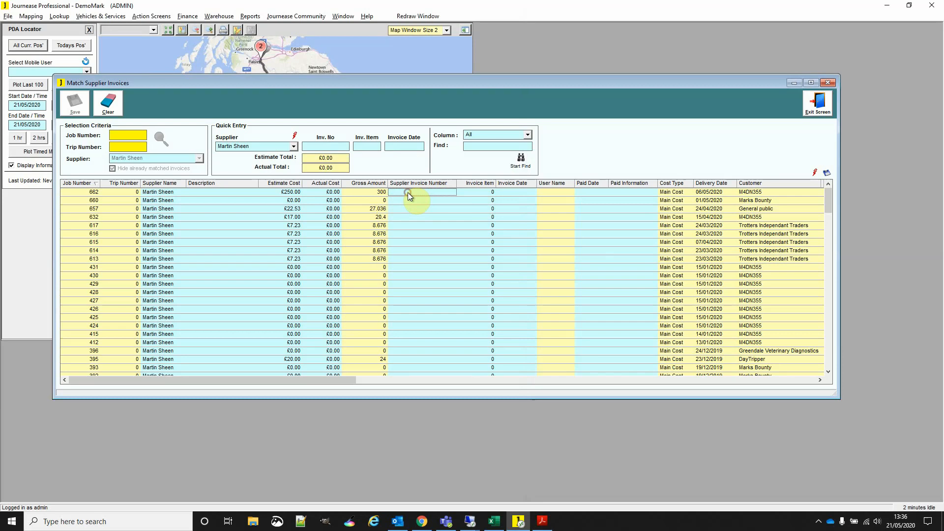
type("100")
left_click(398, 208)
type("100")
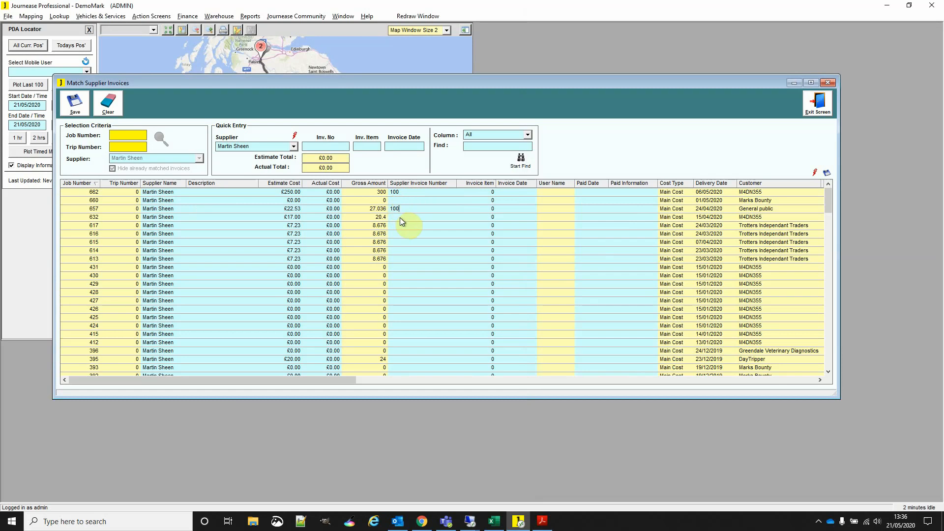
left_click(401, 218)
type("100")
Check the line order on the PDF invoice and set the invoice items of jobs 662, 657 and 632 to 1, 2 and 3.
left_click(543, 518)
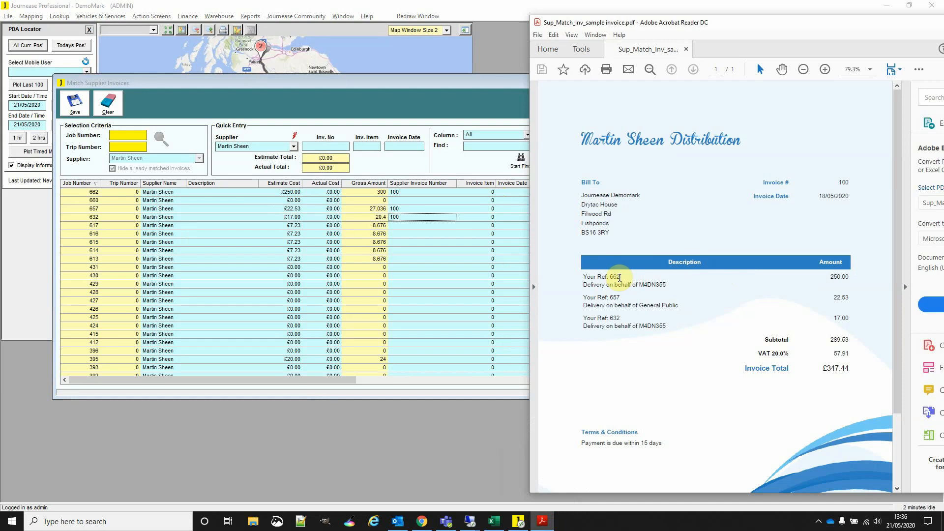
left_click(487, 194)
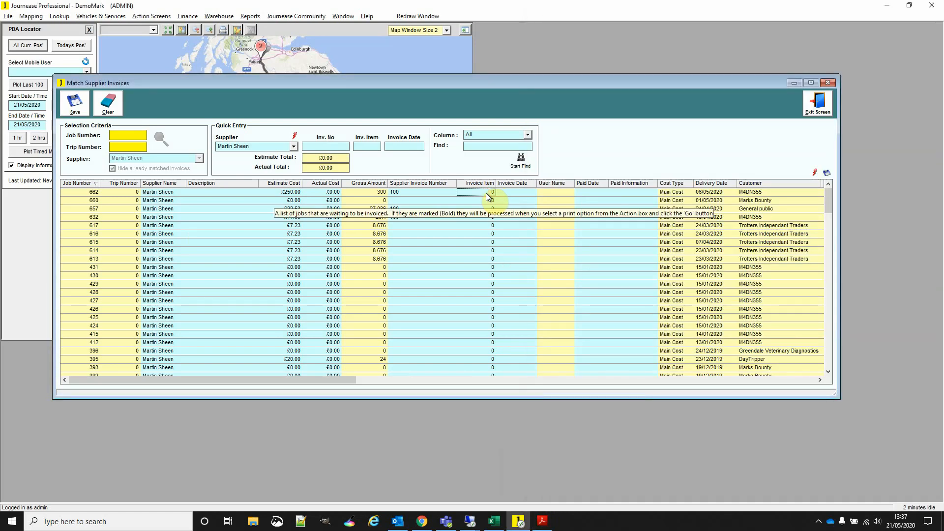
type("1")
left_click(479, 211)
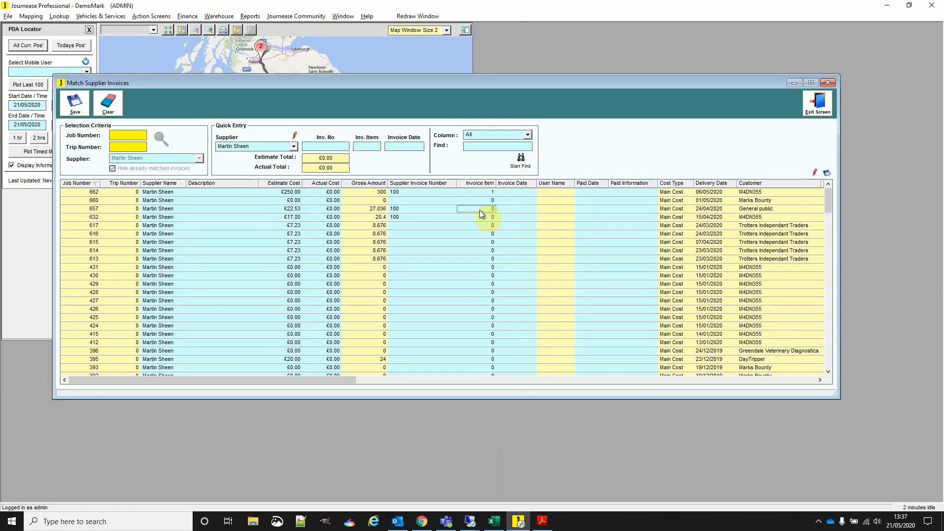
type("2")
left_click(483, 217)
type("3")
left_click(485, 226)
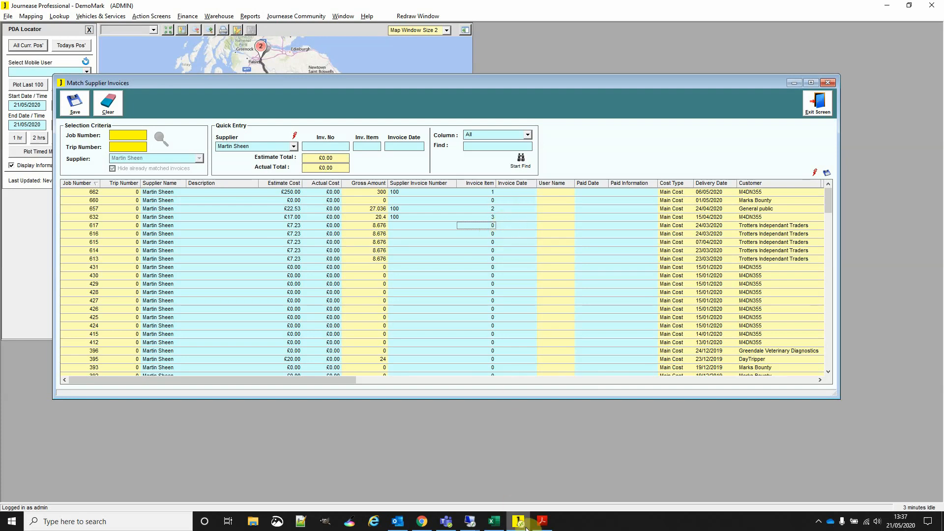
Check the date on the PDF invoice and set the invoice date of jobs 662, 657 and 632 to 18/05/2020.
left_click(541, 523)
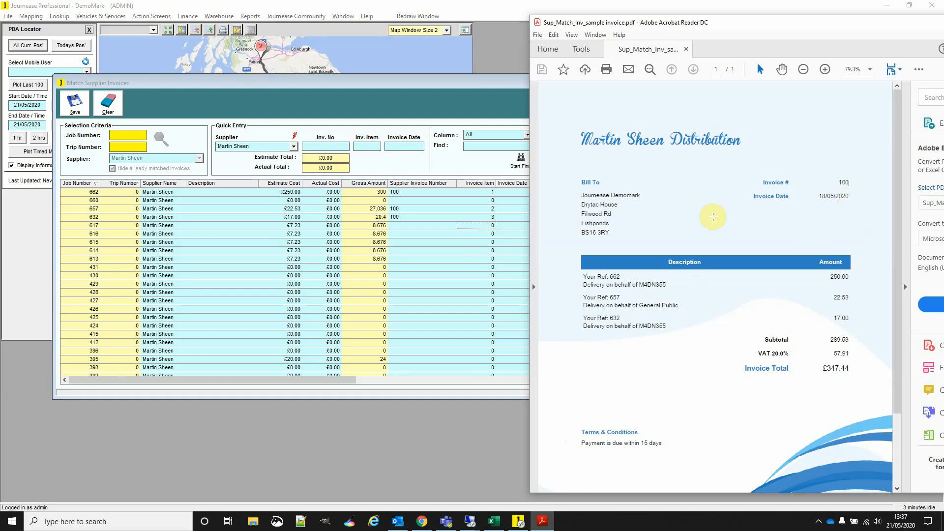
left_click(510, 192)
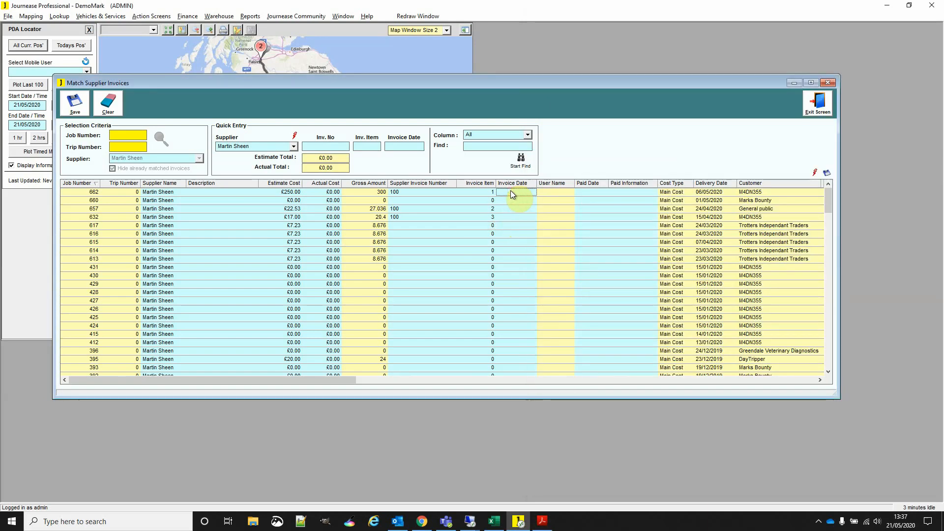
type("18")
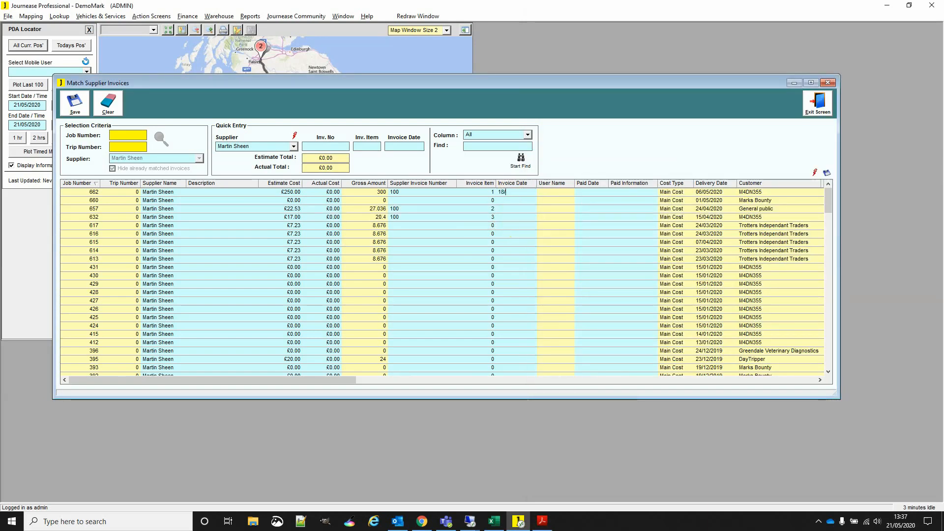
type("/05/2020")
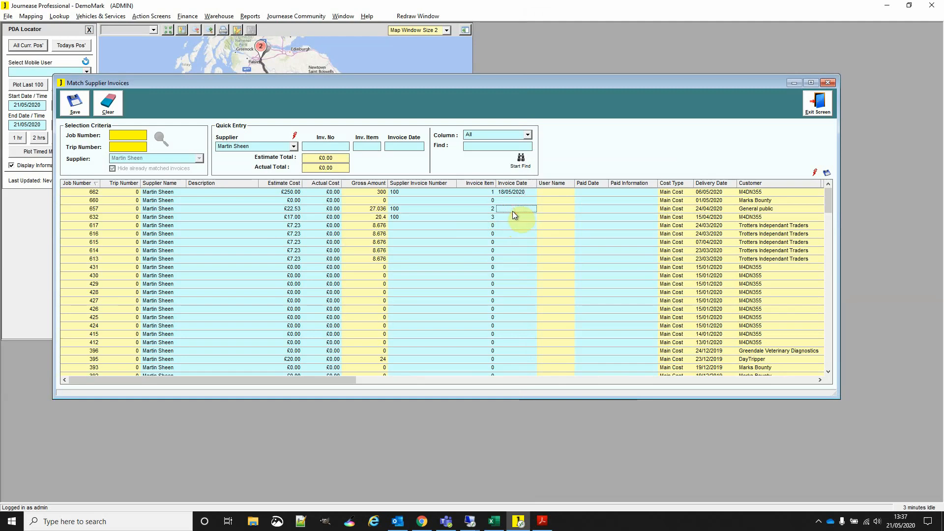
type("18/5")
left_click(514, 219)
type("18/5")
left_click(524, 194)
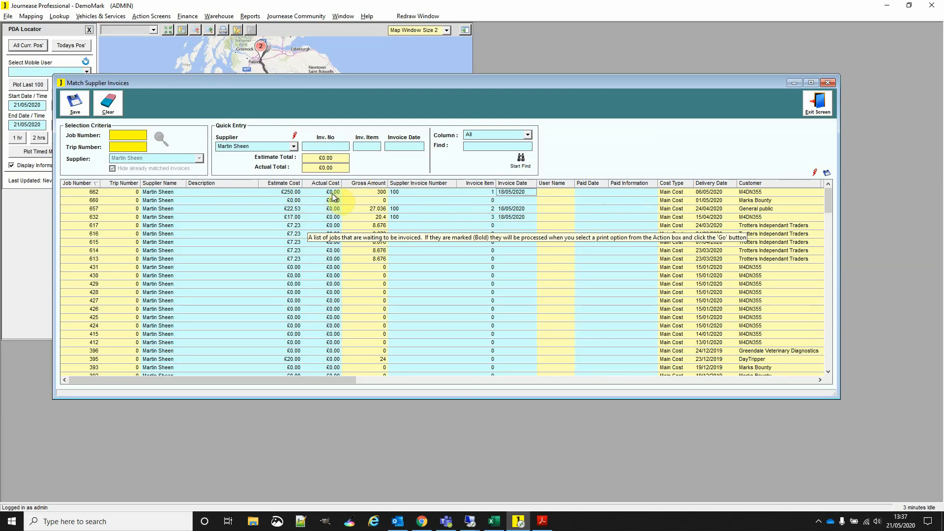
Check the amounts on the PDF invoice and set the actual costs of jobs 662, 657 and 632 to 250, 22.53 and 17.
left_click(542, 521)
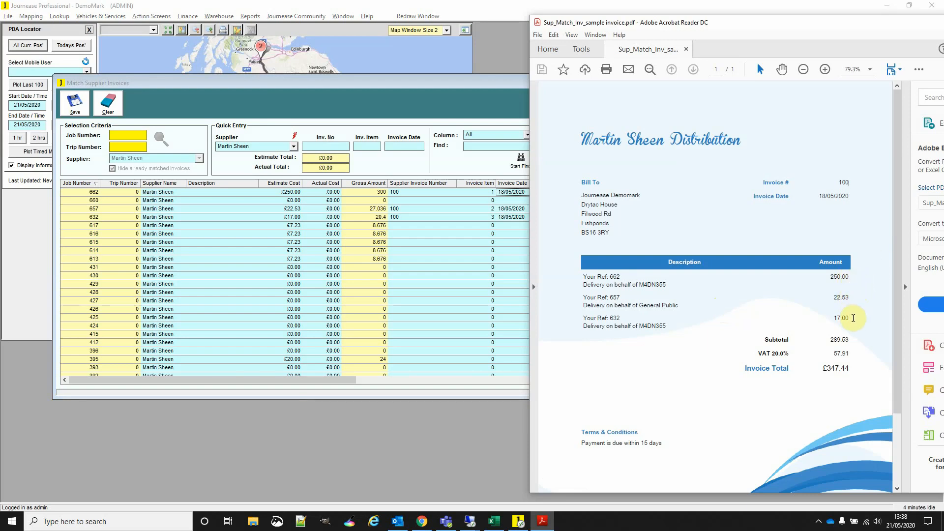
left_click(326, 192)
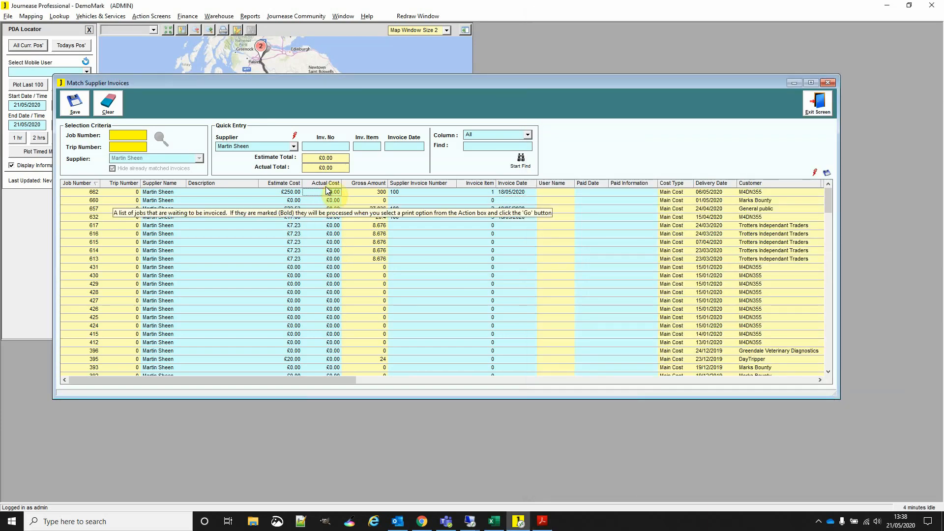
type("250")
left_click(324, 211)
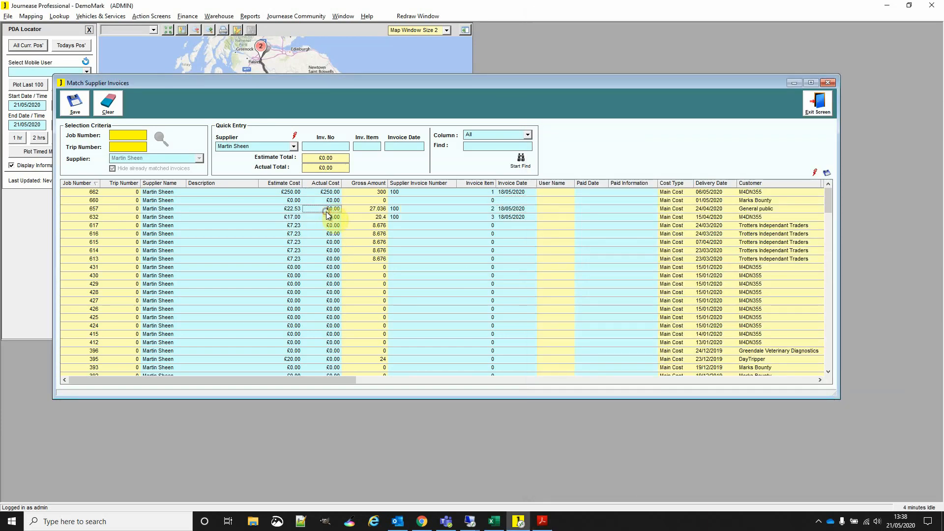
type("22.53")
left_click(331, 219)
type("17")
left_click(336, 234)
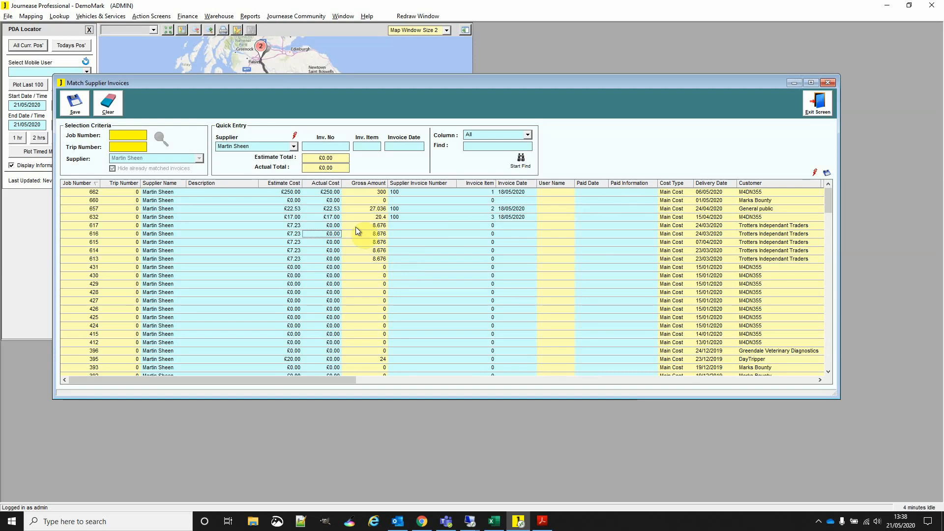
Set the paid date of jobs 662, 657 and 632 to 21/05/2020 and their paid information to "Paid in Full".
left_click(591, 193)
left_click(591, 193)
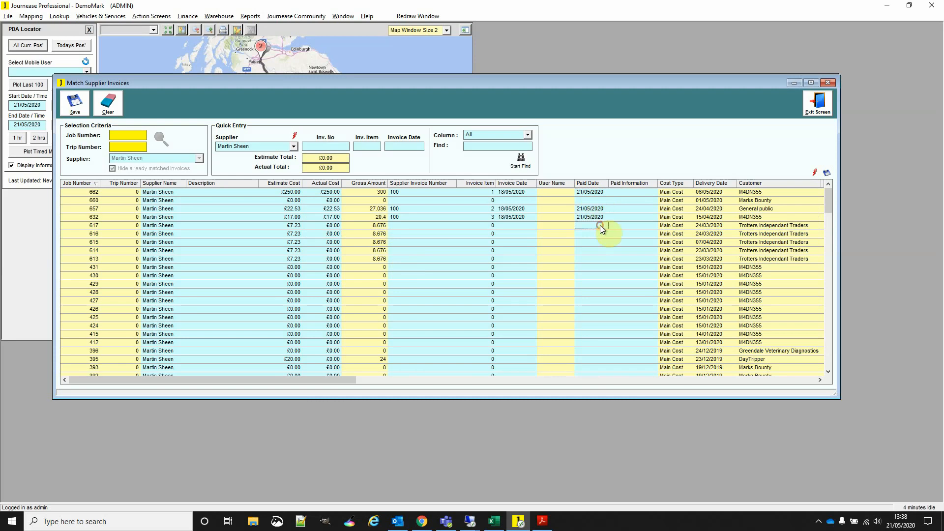
left_click(626, 191)
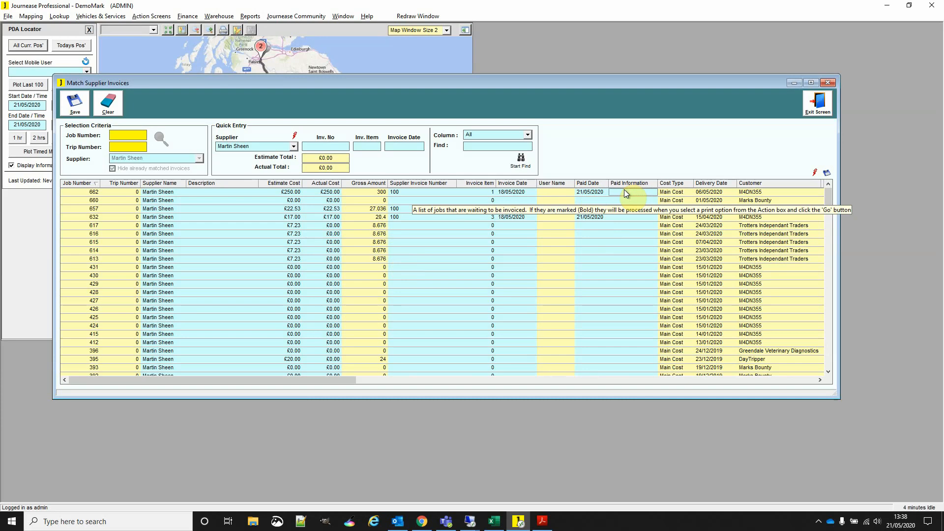
type("Paid in ")
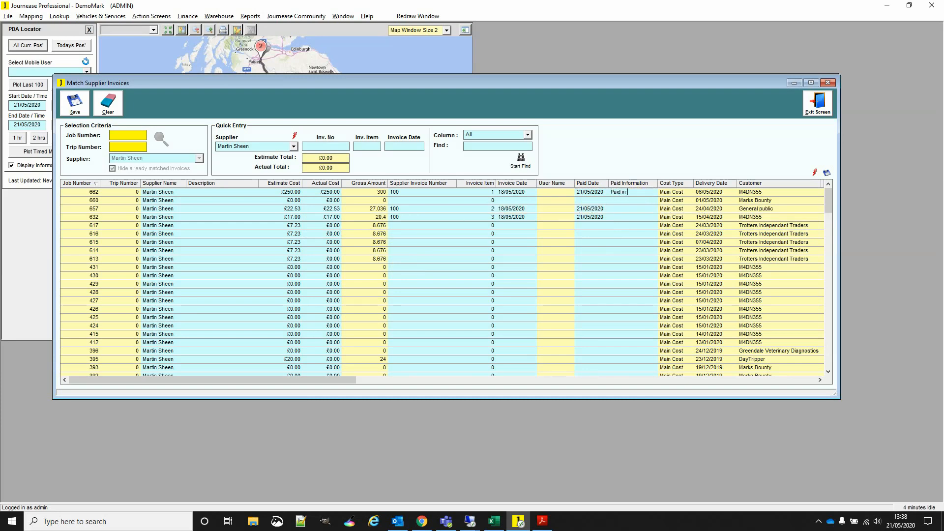
type("Full")
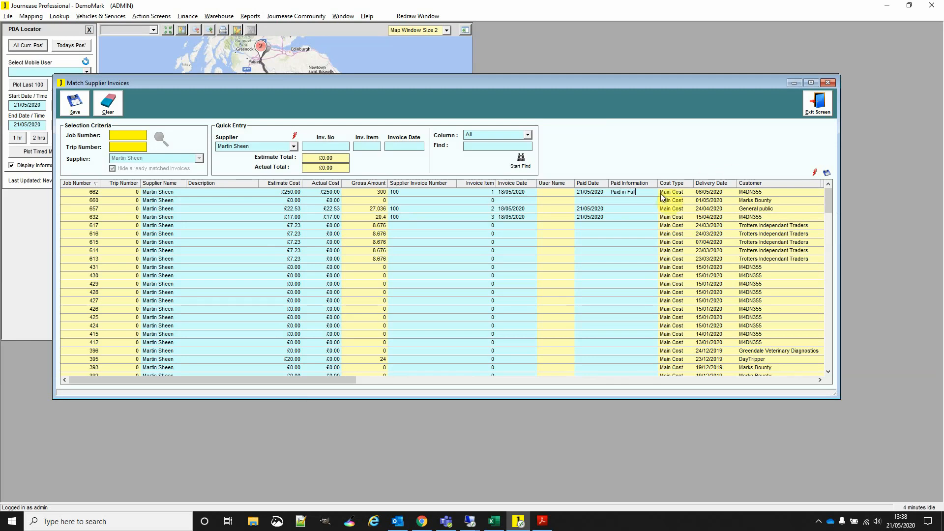
left_click_drag(642, 192, 587, 195)
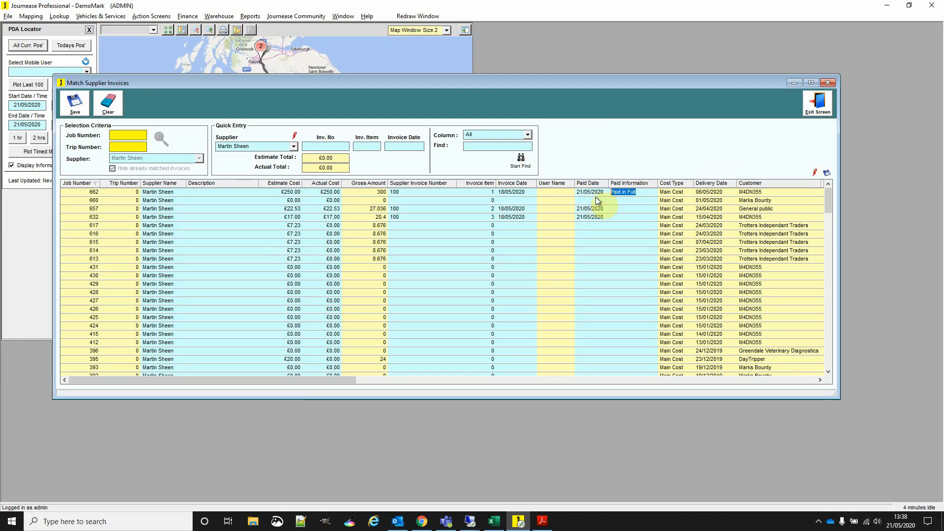
type("Paid in Full")
left_click(630, 217)
type("Paid in Full")
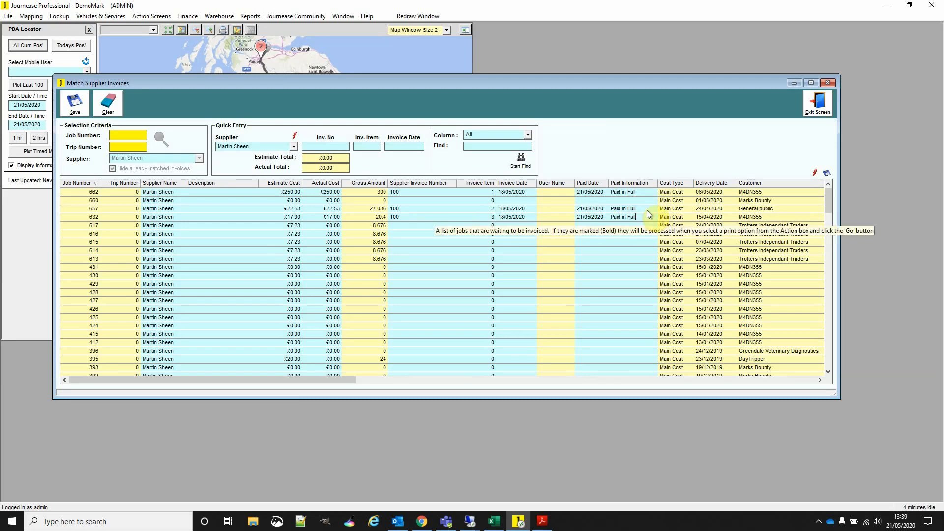
Save the supplier costs and decline clearing the screen.
left_click(78, 109)
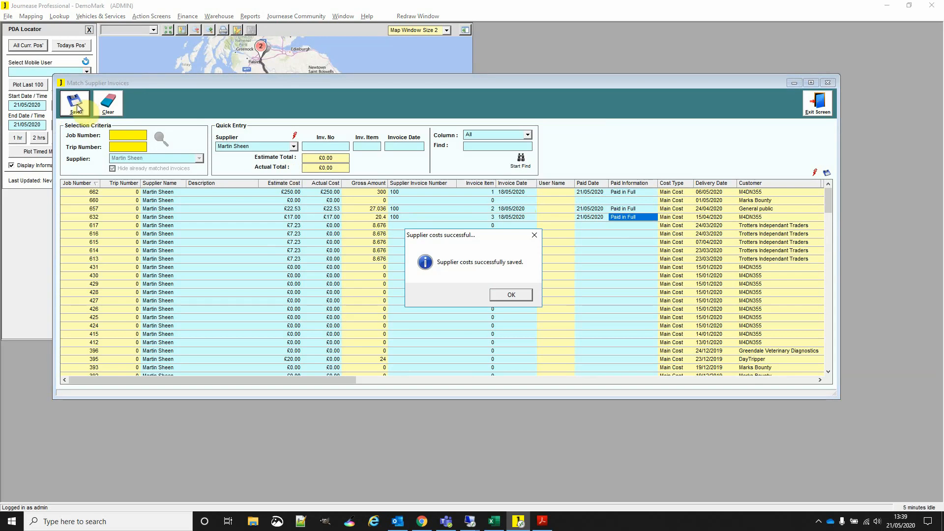
left_click(518, 293)
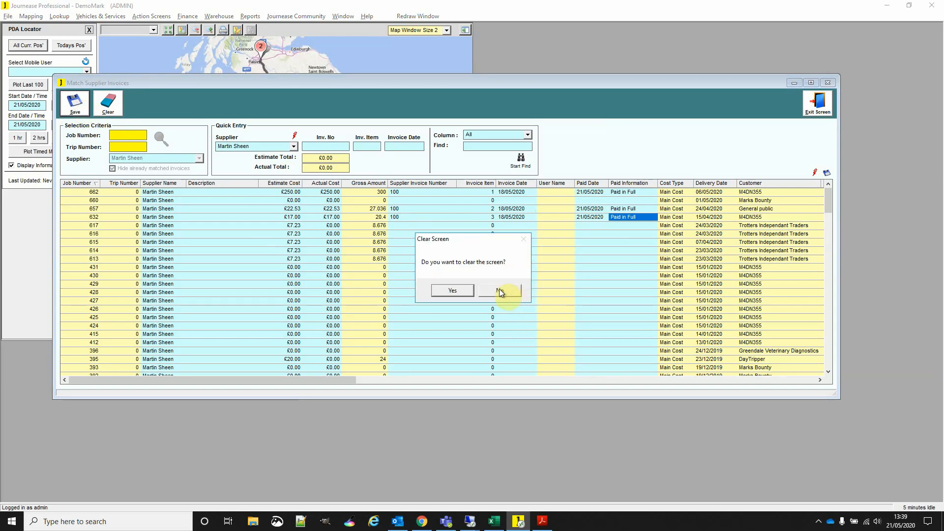
left_click(500, 291)
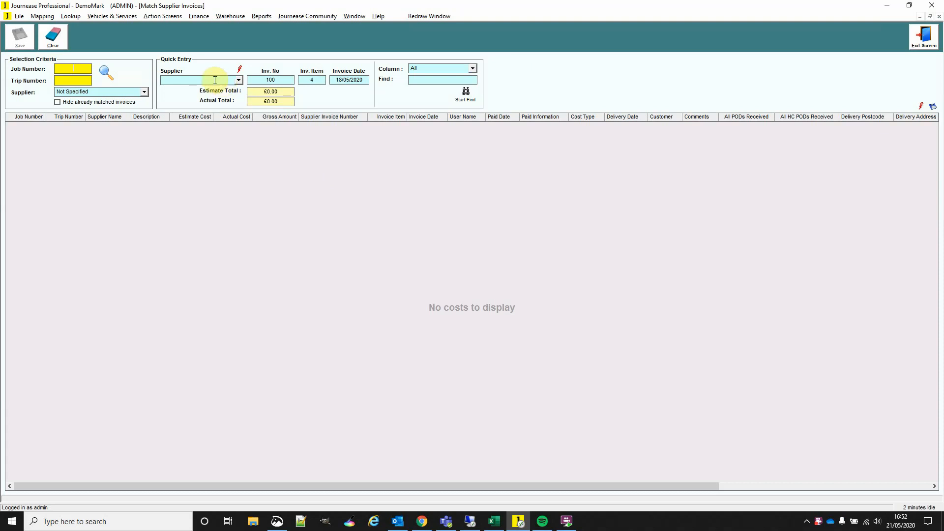
Load all costs of the Martin Sheen supplier and set the quick entry invoice item to 1 for invoice number 100.
left_click(145, 92)
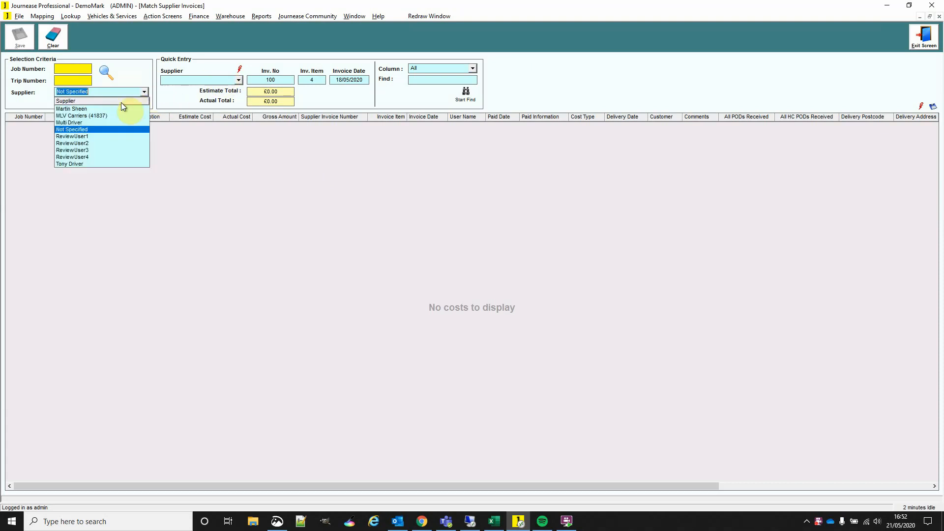
left_click(117, 109)
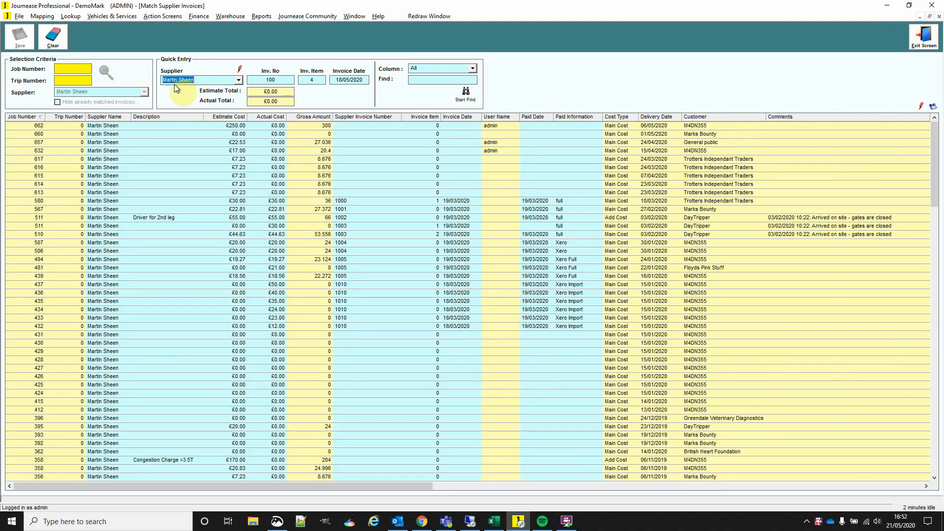
left_click(286, 79)
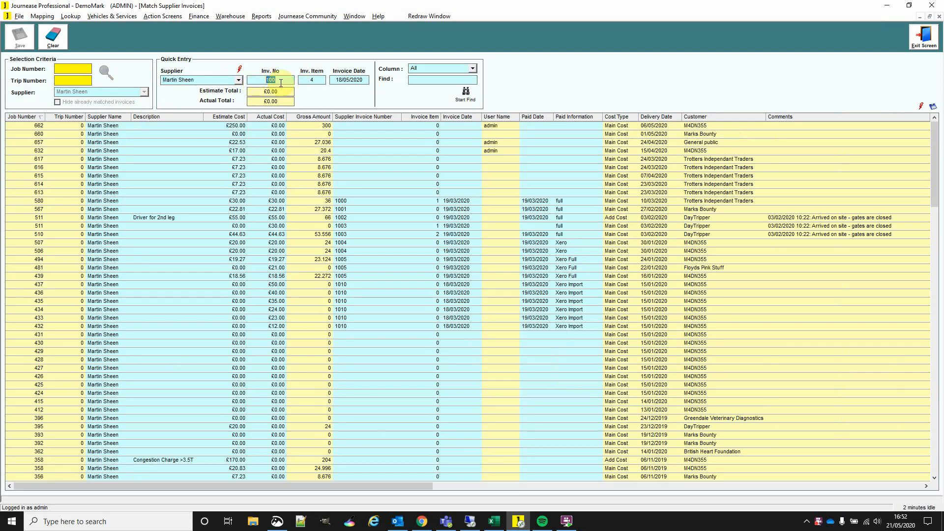
left_click(316, 81)
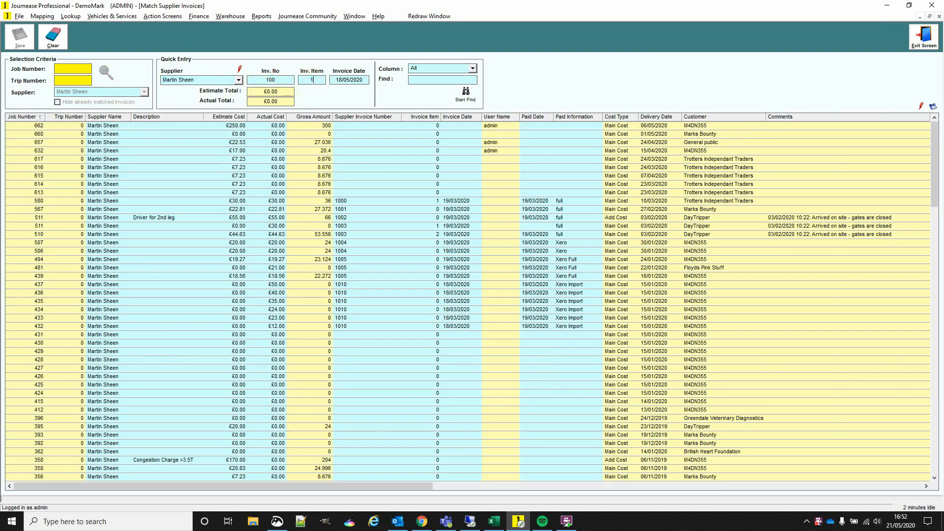
key("Tab")
Apply the quick entry values for invoice 100, dated 18/05/2020, to jobs 662, 657 and 632 as items 1, 2 and 3.
left_click(311, 126)
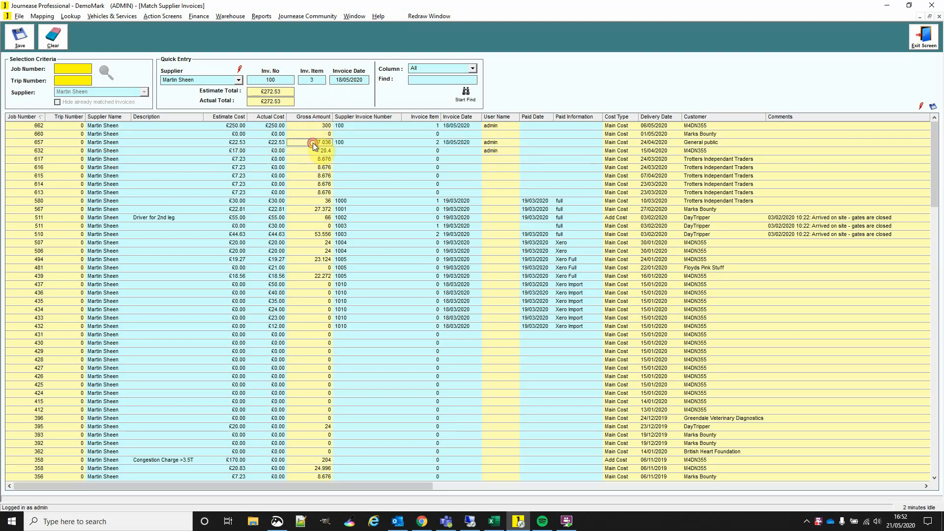
left_click(313, 143)
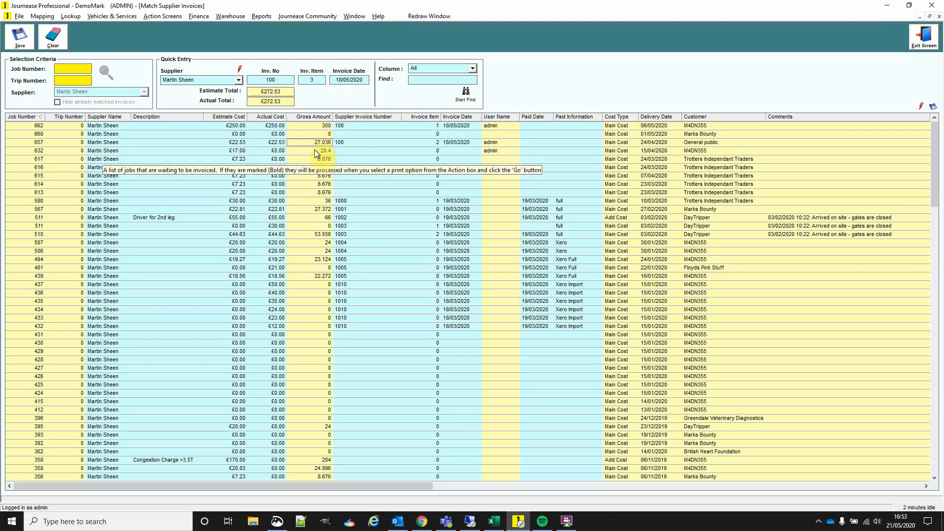
left_click(314, 151)
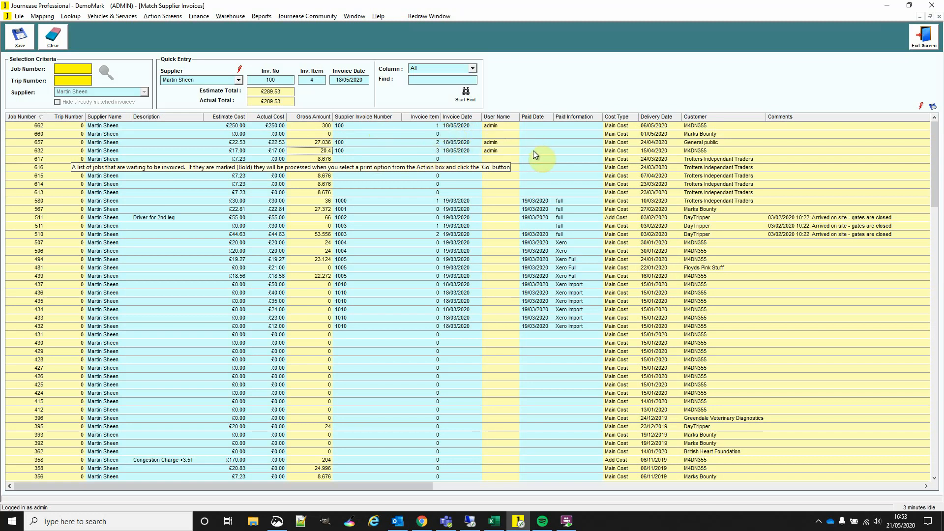
Mark jobs 662, 657 and 632 as "Paid in full" with paid date 21/05/2020 and save the supplier costs.
left_click(535, 125)
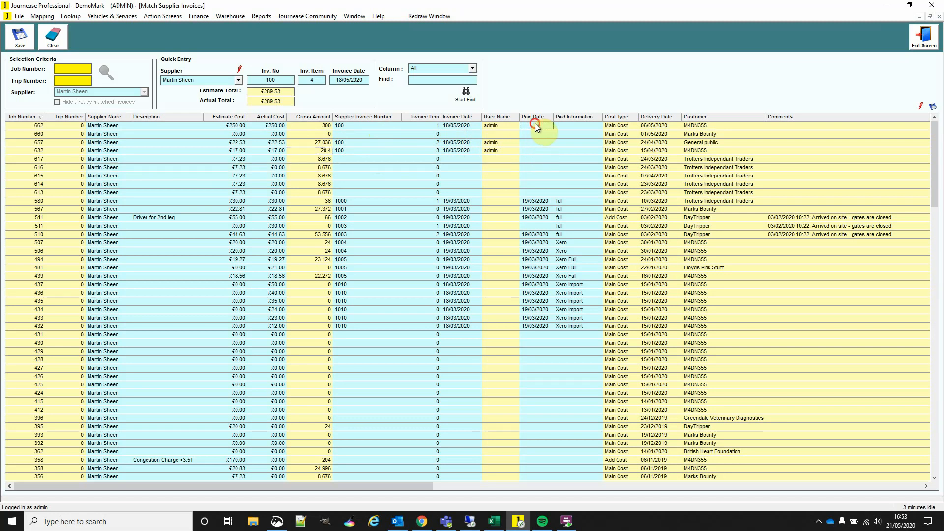
left_click(536, 129)
left_click(568, 127)
type("Paid in full")
left_click_drag(582, 126, 553, 126)
key("ctrl+c")
left_click(576, 142)
key("ctrl+v")
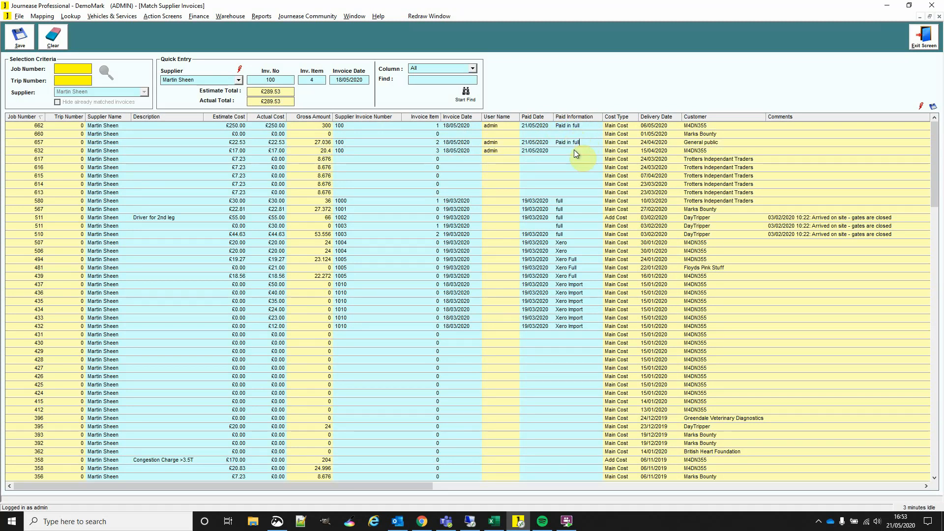
left_click(574, 152)
key("ctrl+v")
left_click(19, 48)
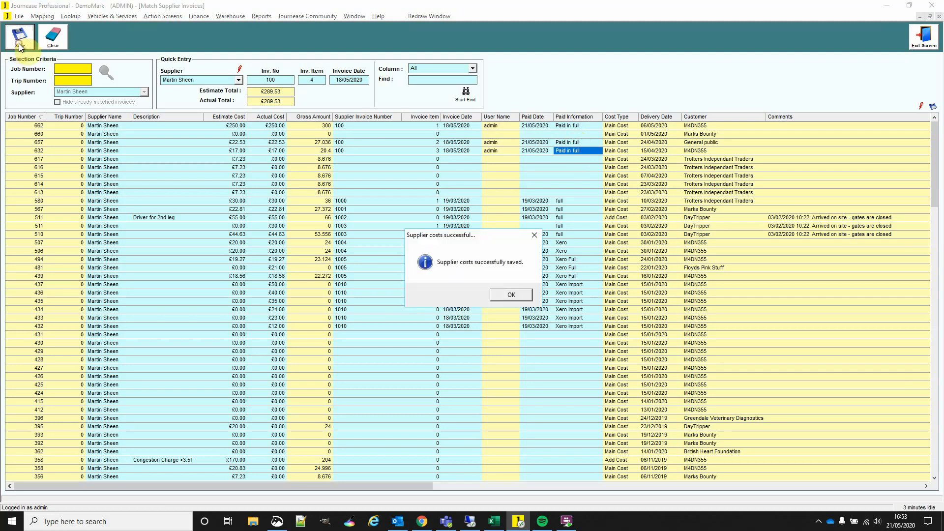